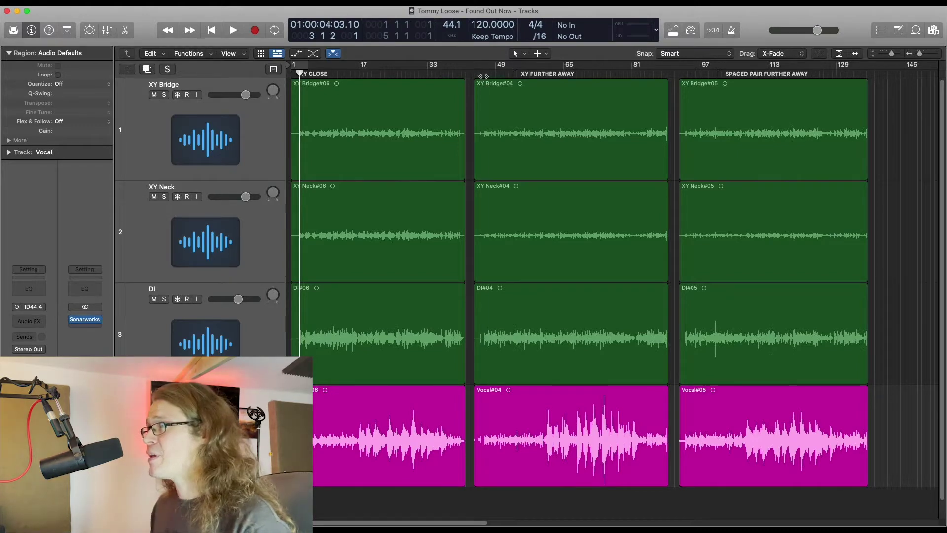
Step: Jump to the XY FURTHER AWAY marker and let that take play through
left_click(484, 75)
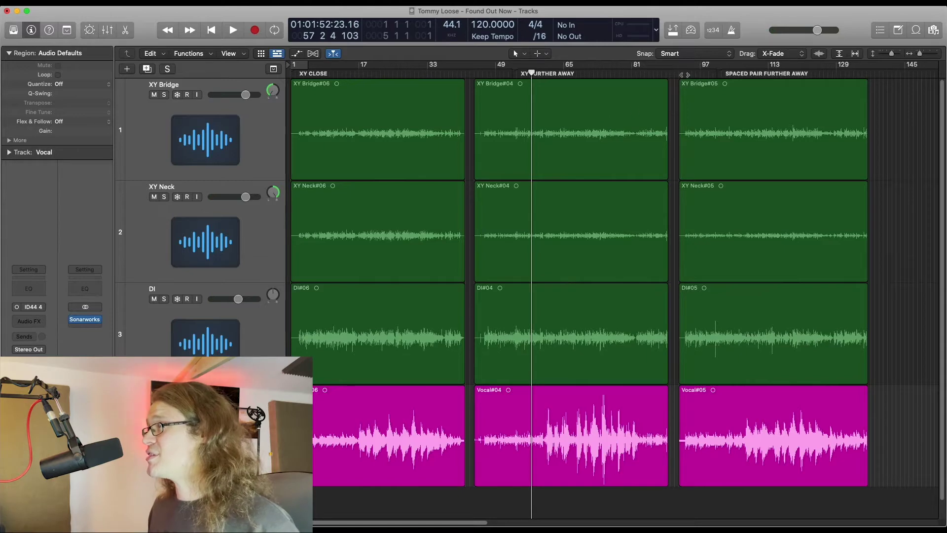
Step: Jump to the SPACED PAIR FURTHER AWAY marker, then check the XY Bridge track's pan
left_click(684, 75)
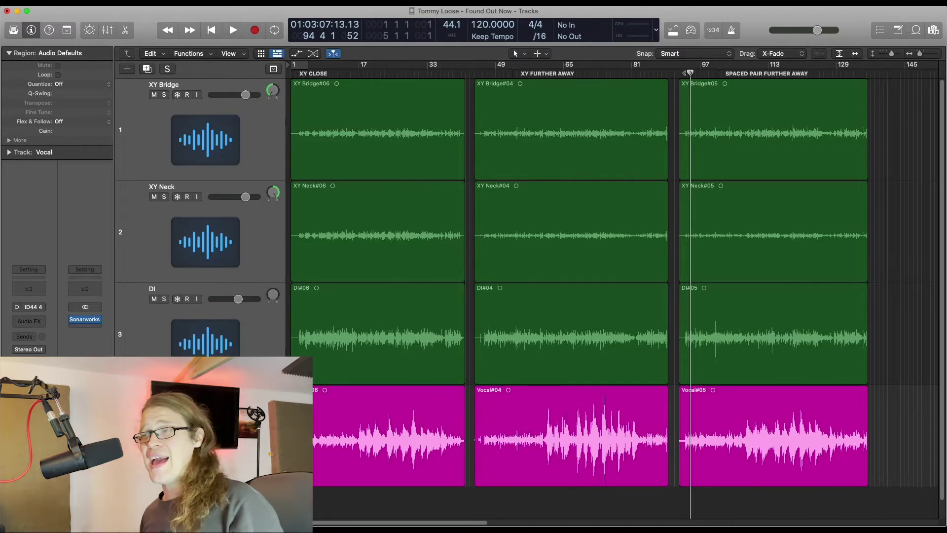
left_click(274, 93)
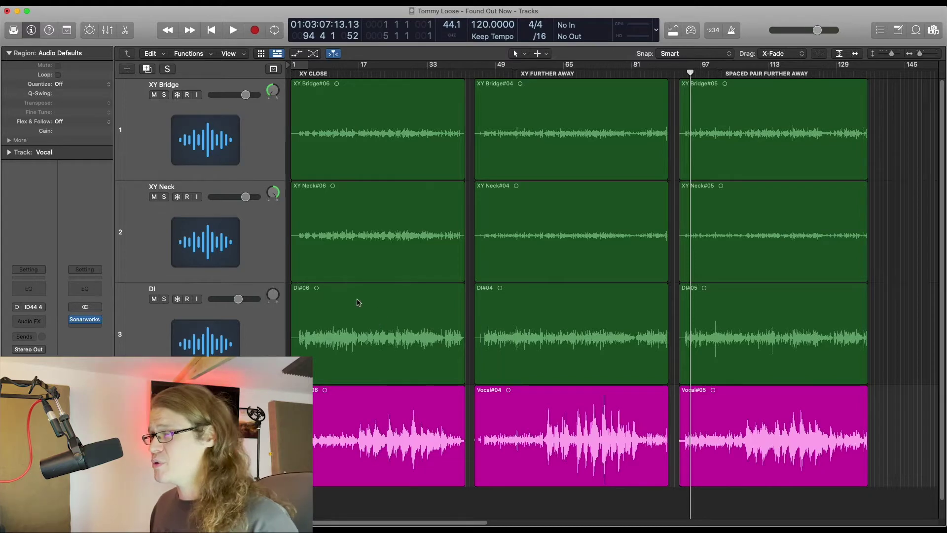
left_click_drag(382, 73, 358, 79)
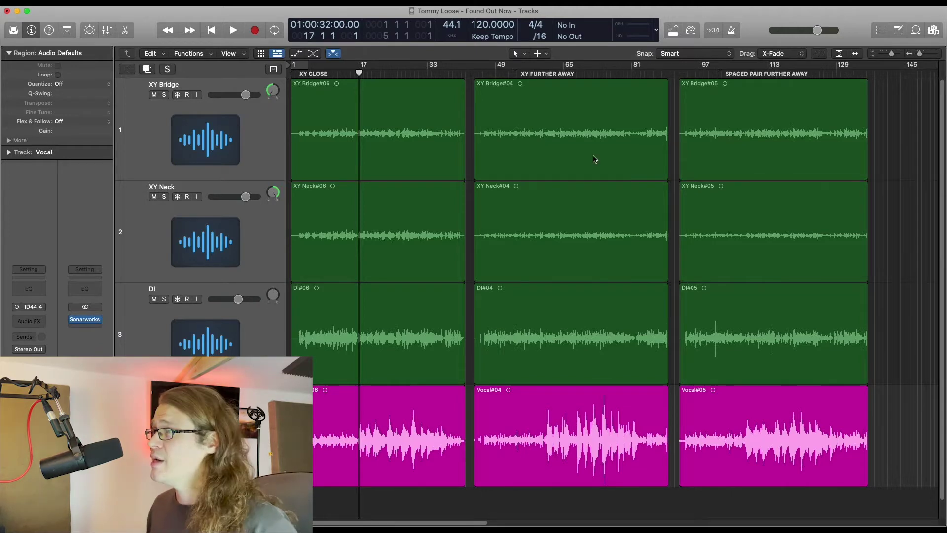
Step: Move the playhead through the further-away takes, settle it at bar 16, and widen the timeline
left_click(553, 74)
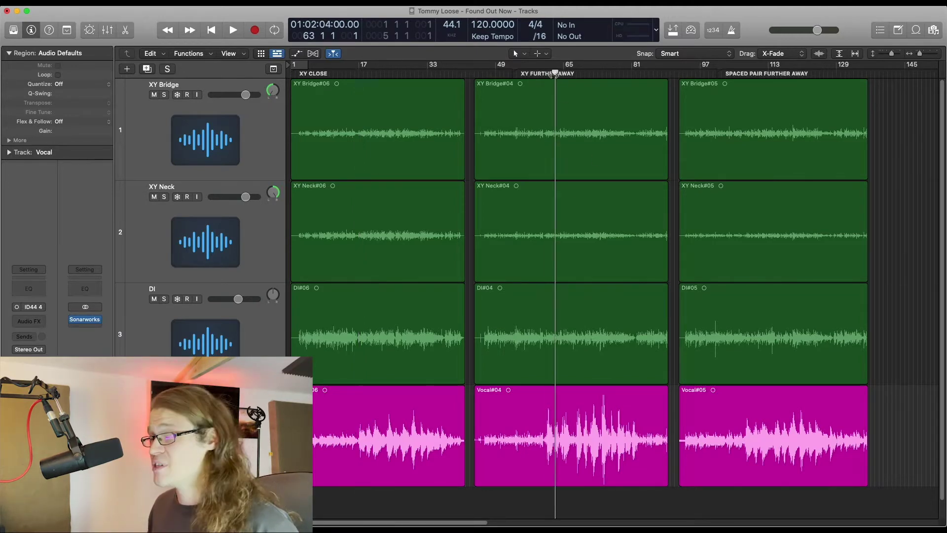
left_click(745, 75)
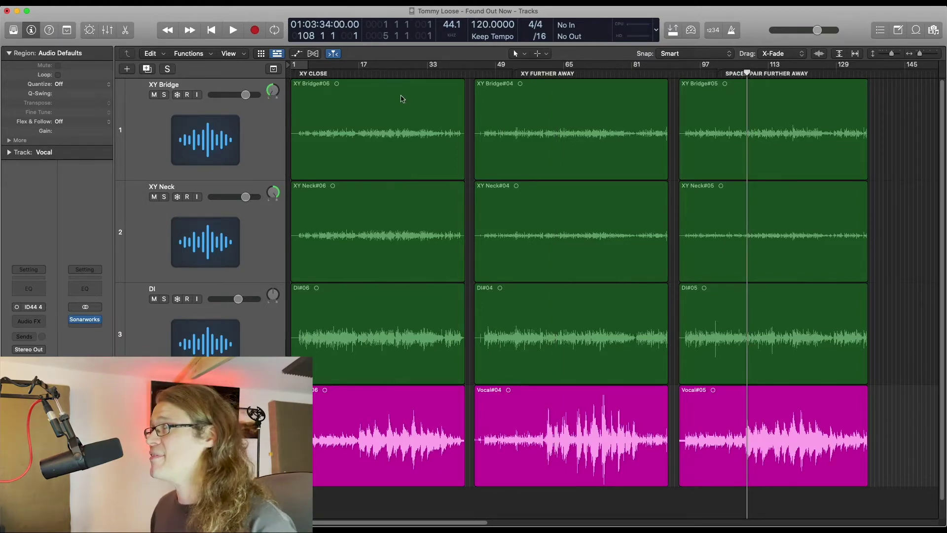
left_click(359, 77)
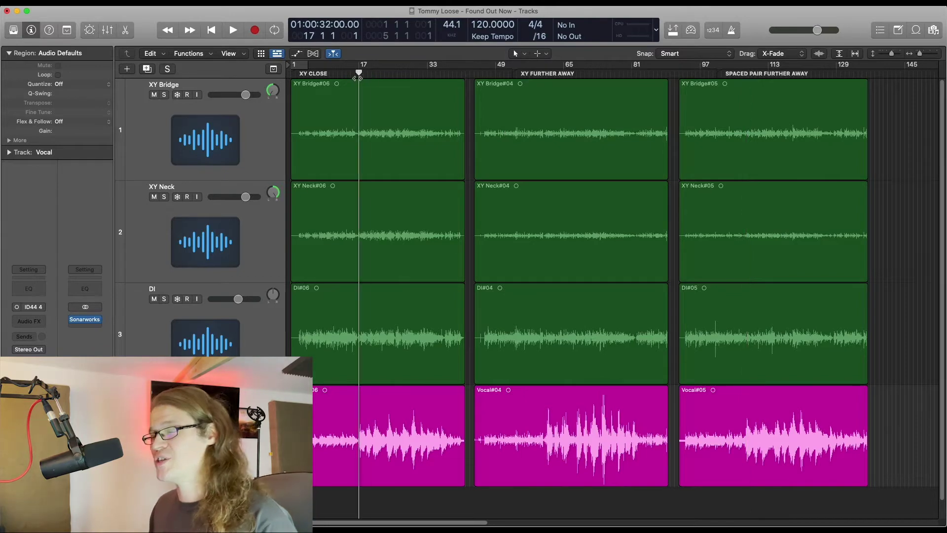
left_click(354, 77)
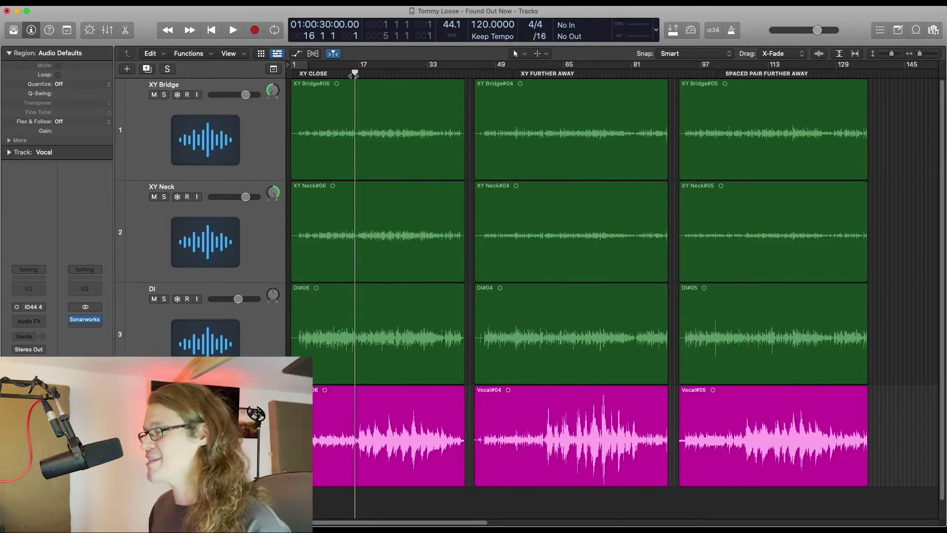
key("super+Right")
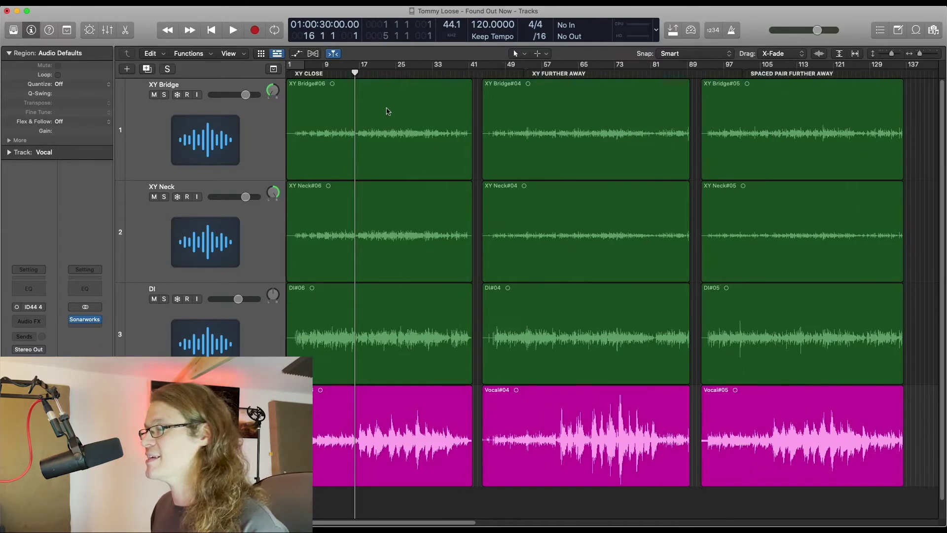
Step: Play the soloed Vocal from bar 16, then again from bar 60 in XY FURTHER AWAY
key("space")
key("s")
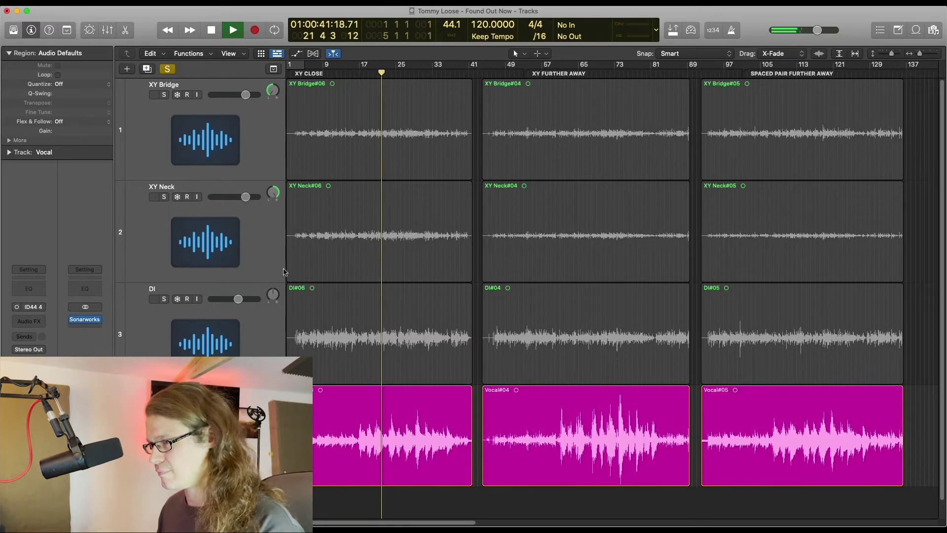
key("space")
key("s")
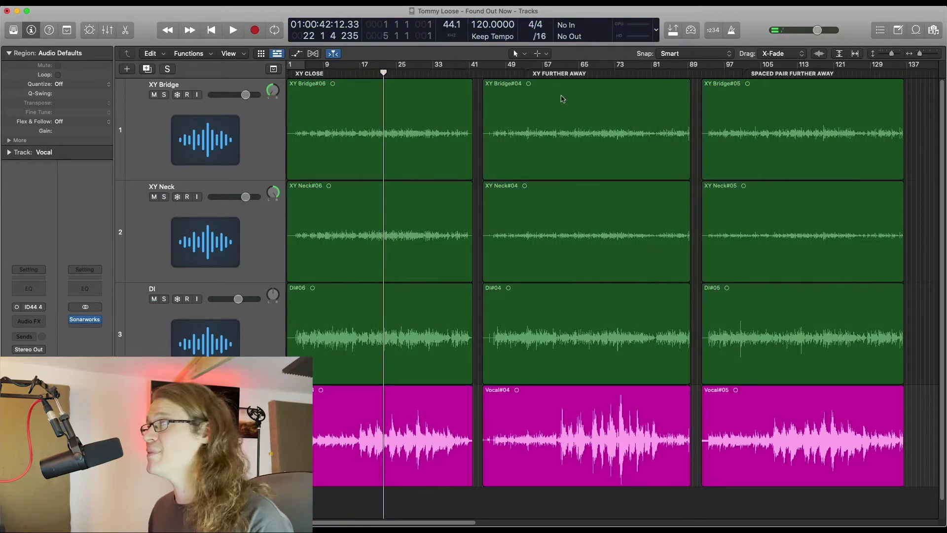
left_click_drag(546, 74, 554, 74)
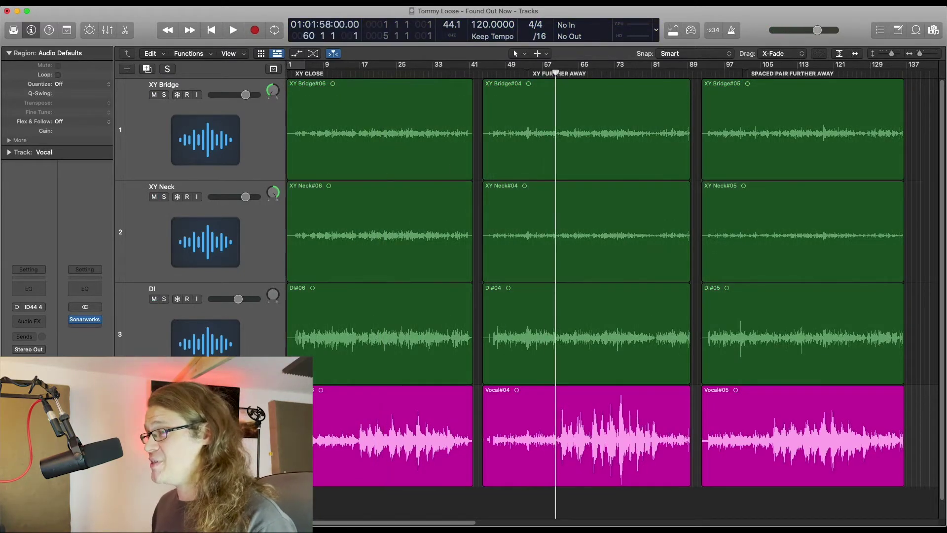
key("s")
key("space")
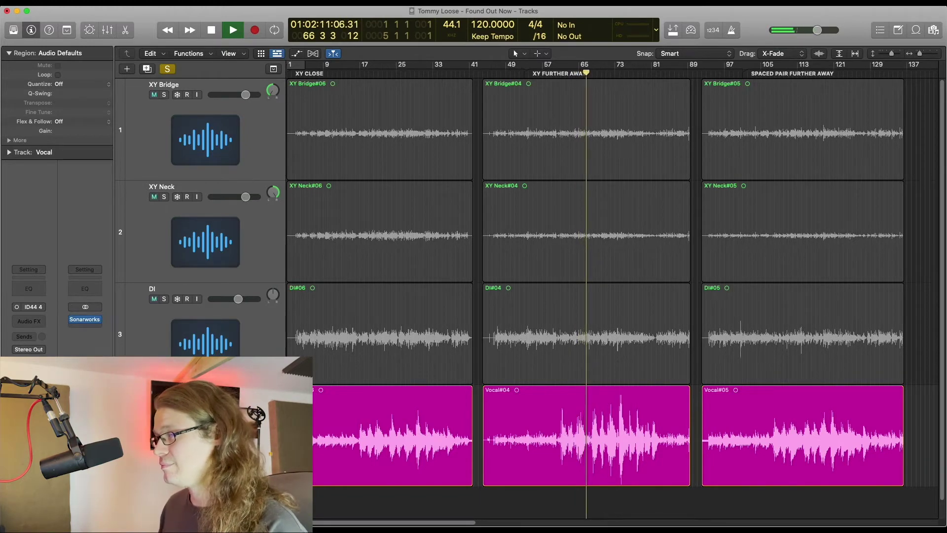
Step: Play the soloed Vocal from bar 107, then move the playhead to bar 17 and on to bar 60
key("s")
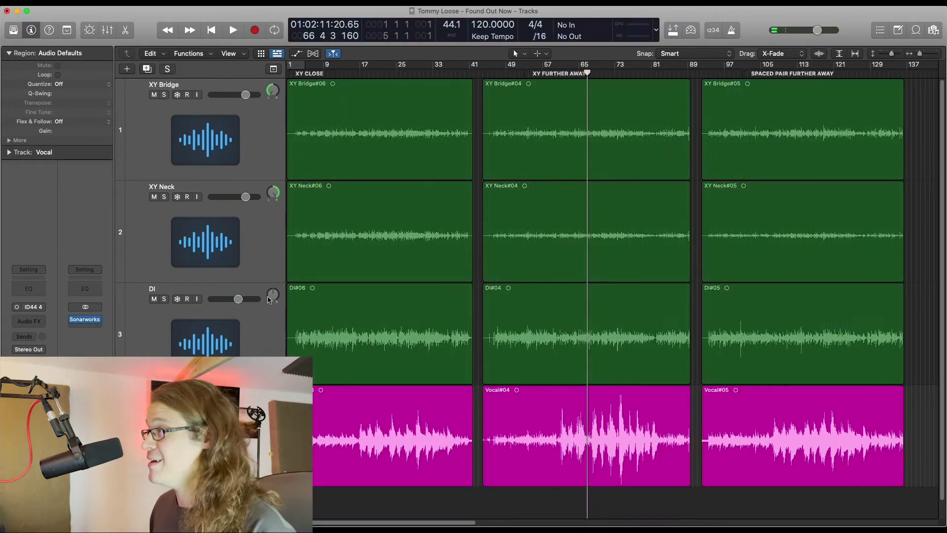
left_click_drag(739, 73, 770, 74)
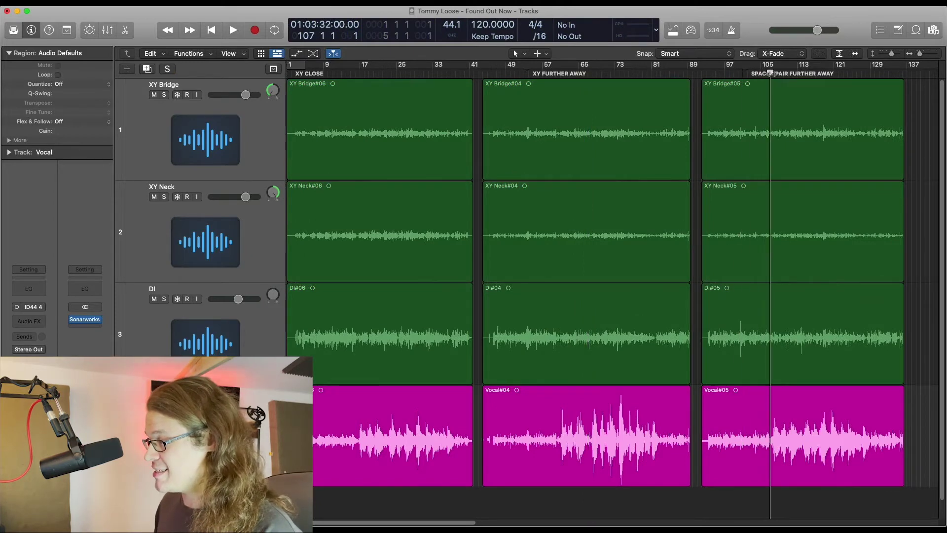
key("s")
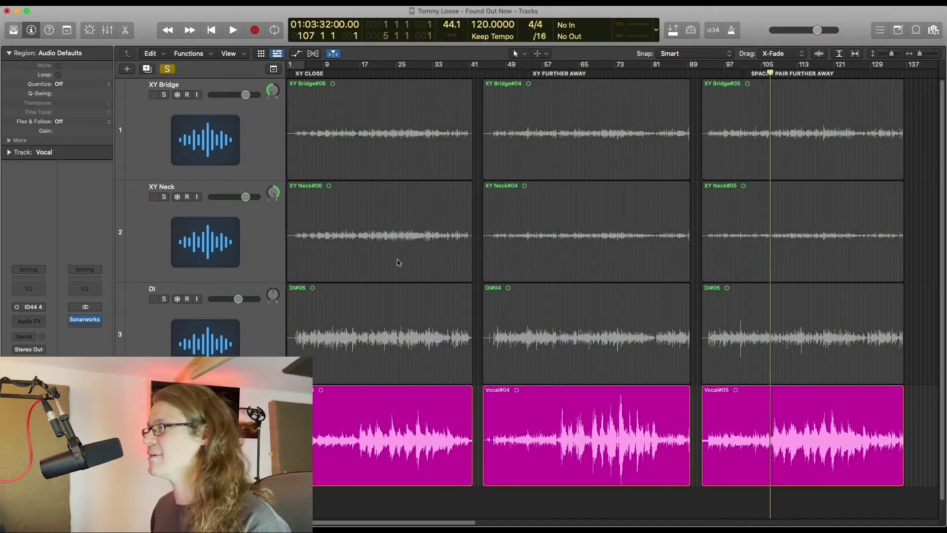
key("space")
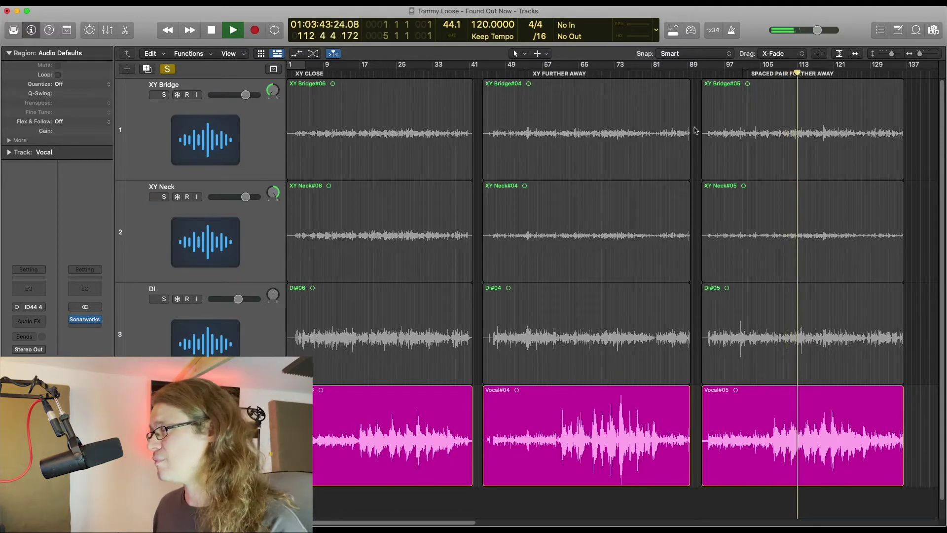
key("space")
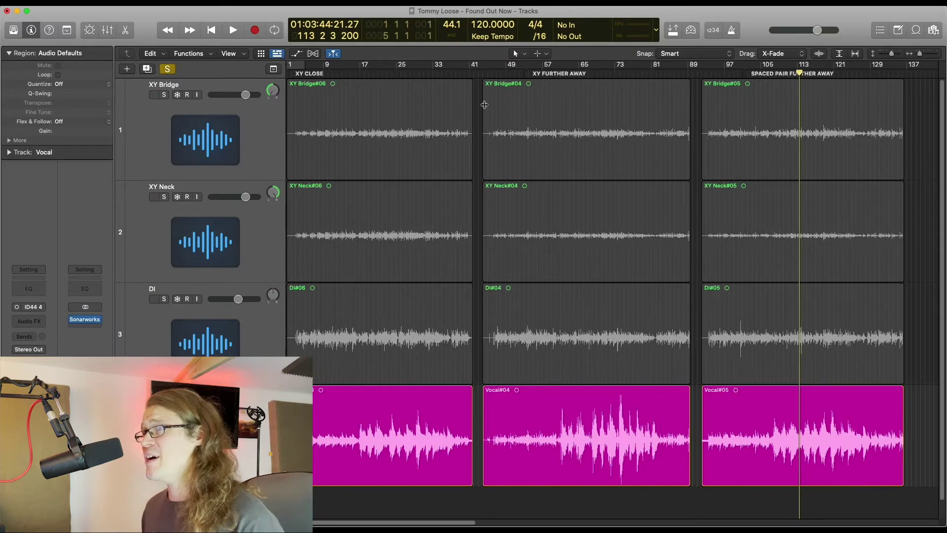
left_click_drag(404, 77, 360, 85)
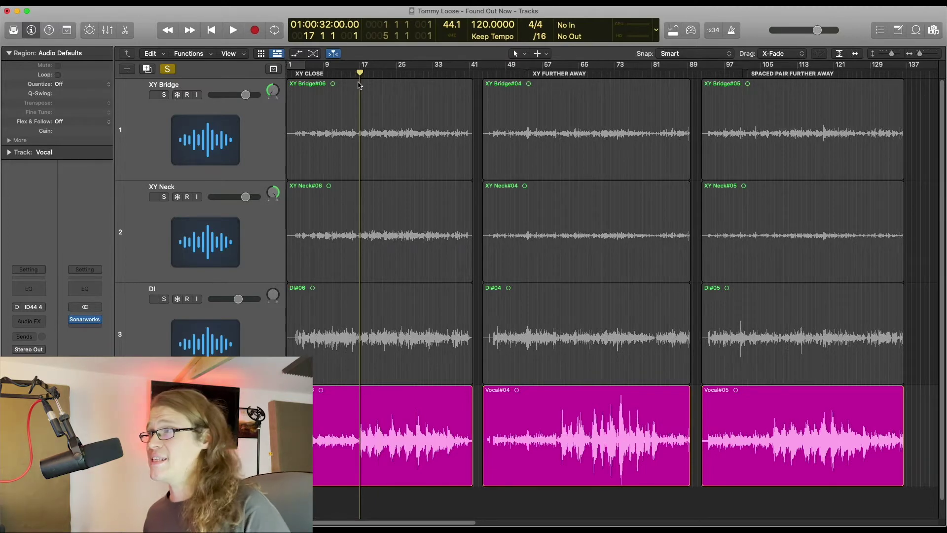
left_click_drag(551, 73, 556, 74)
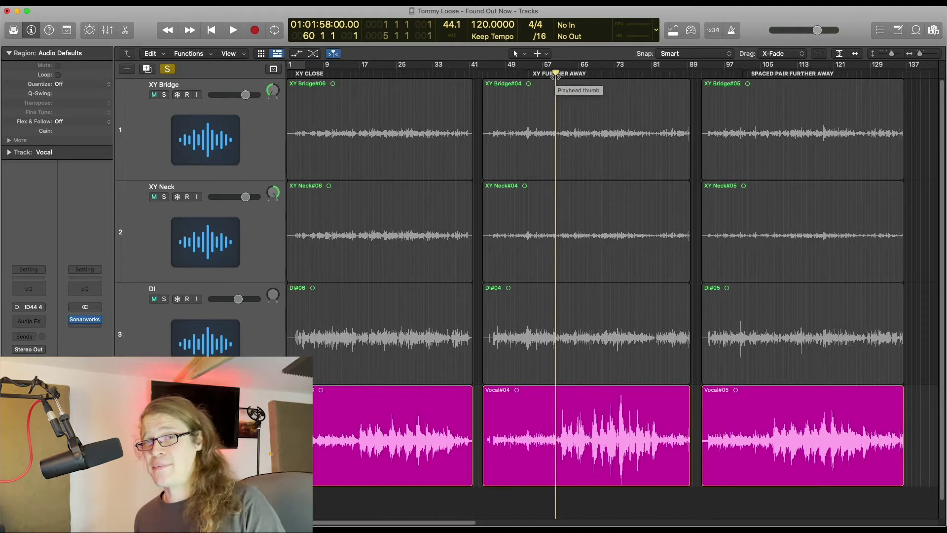
Step: Unmute the XY Bridge, XY Neck and DI tracks, play from bar 60, then move near bar 105
key("ctrl+alt+super+m")
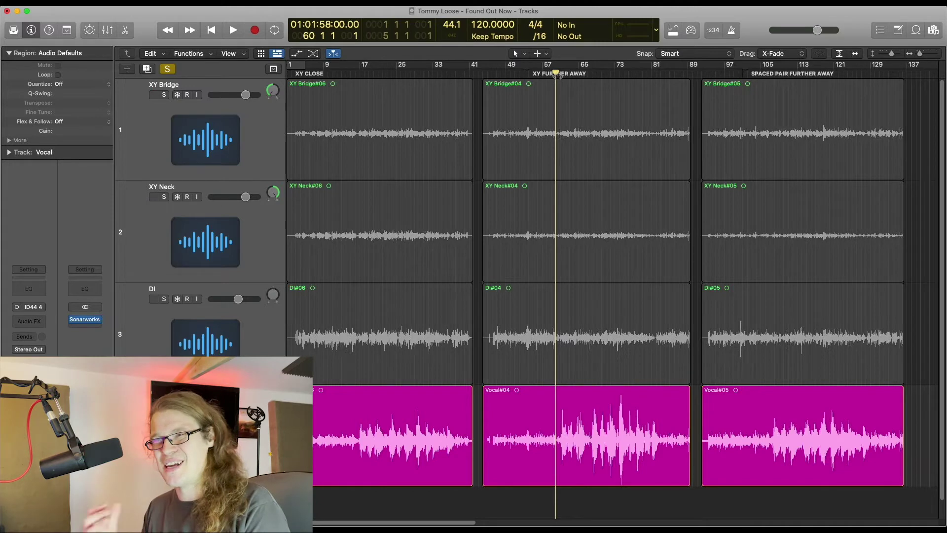
key("space")
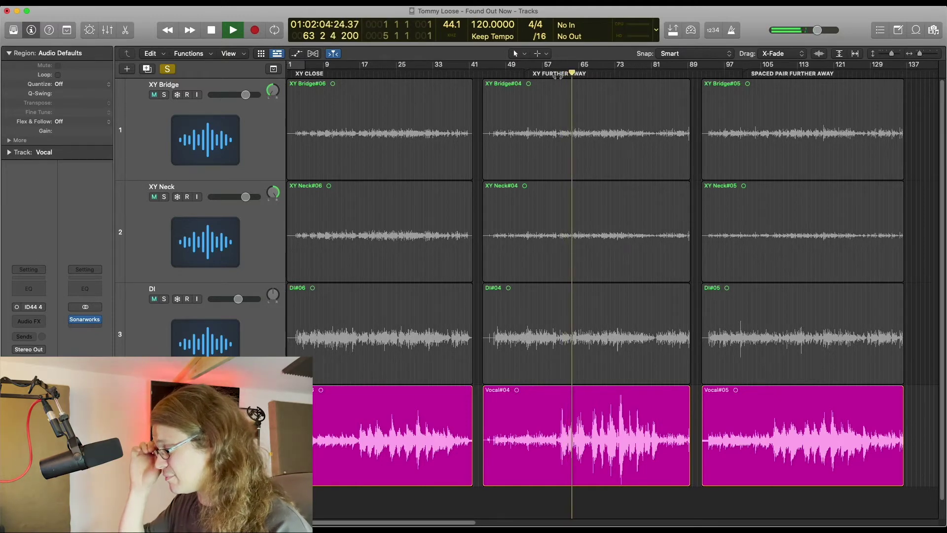
key("space")
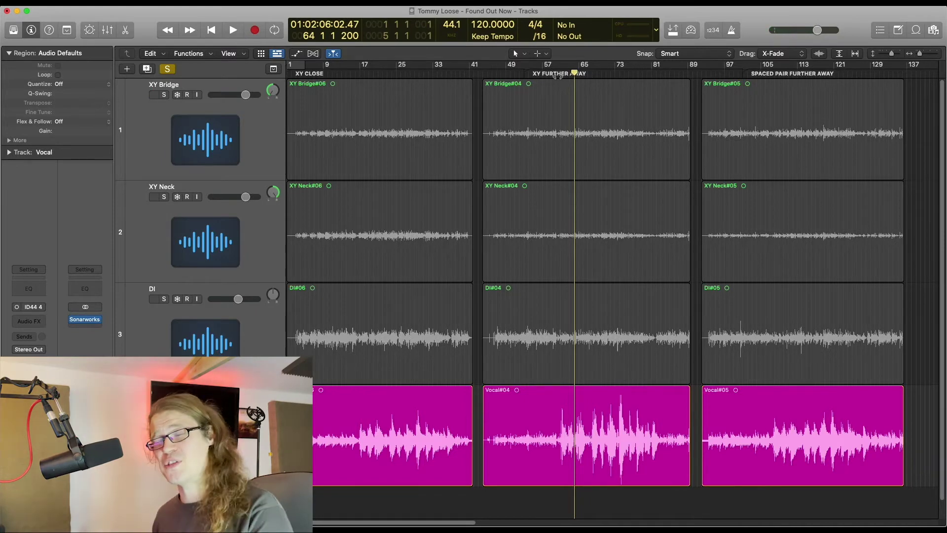
left_click_drag(796, 68, 771, 71)
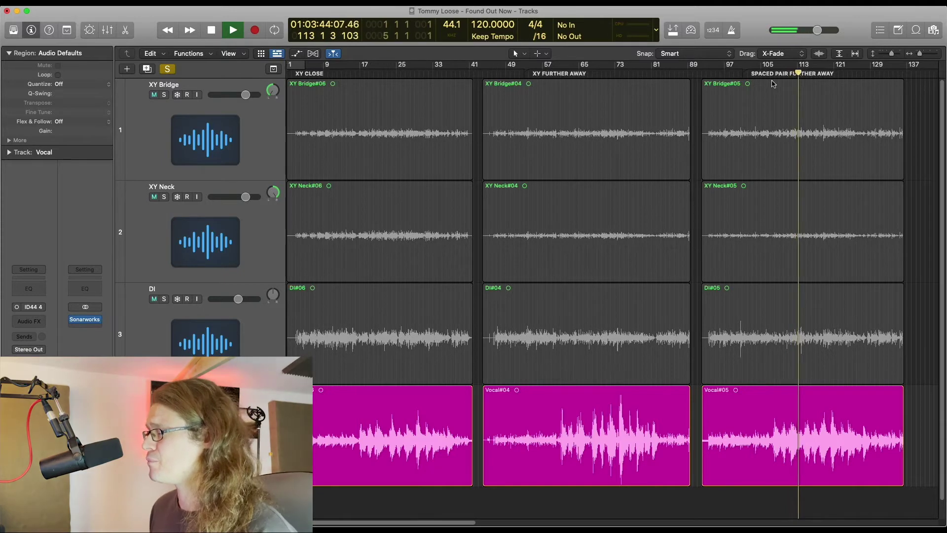
Step: Stop playback and toggle mute on the XY Bridge, XY Neck and DI tracks, ending muted
key("space")
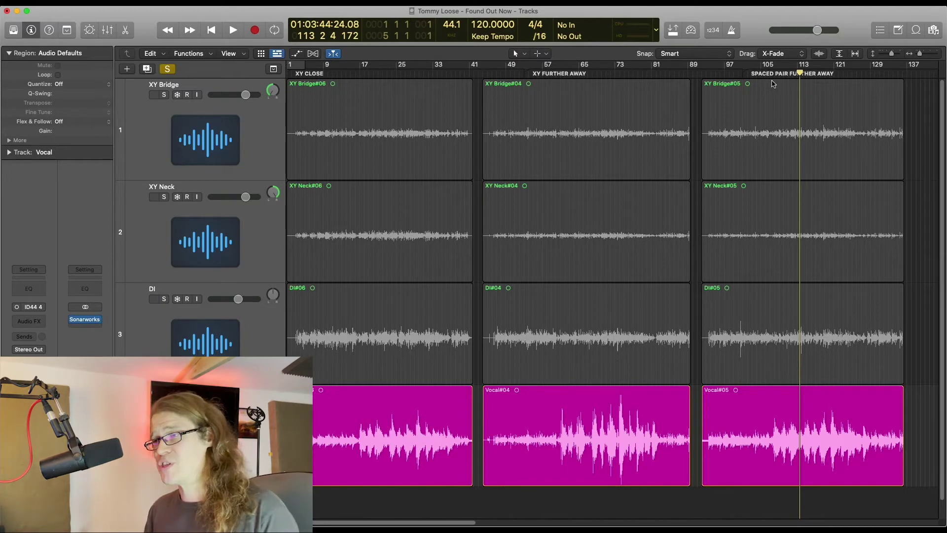
key("ctrl+m")
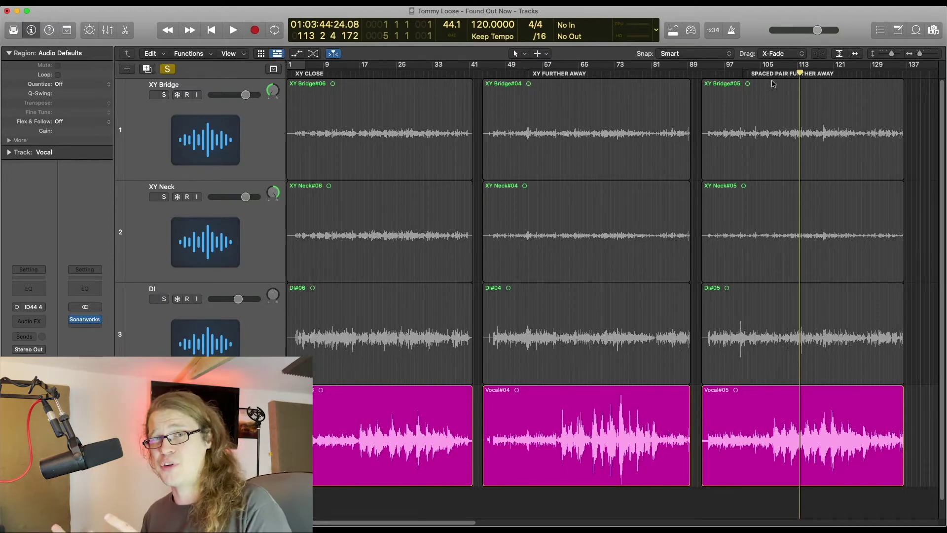
key("ctrl+m")
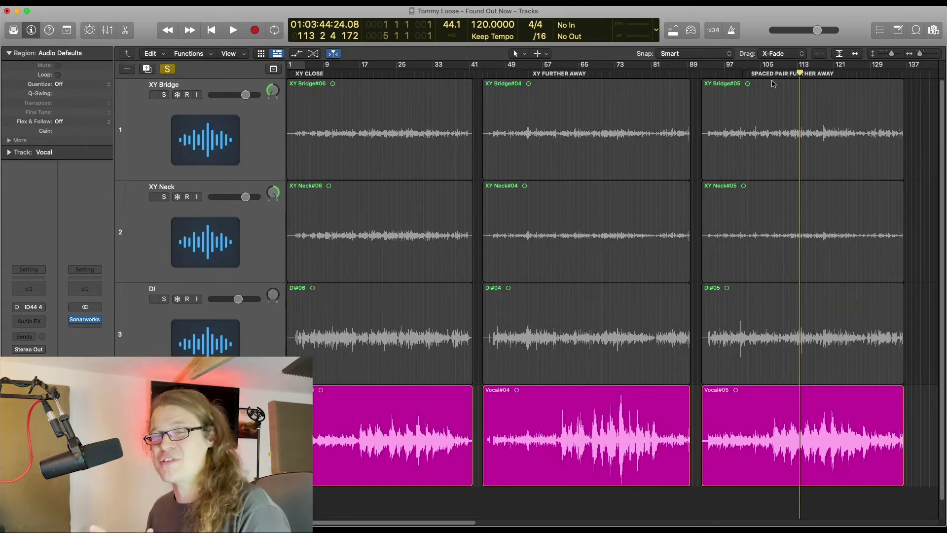
key("ctrl+m")
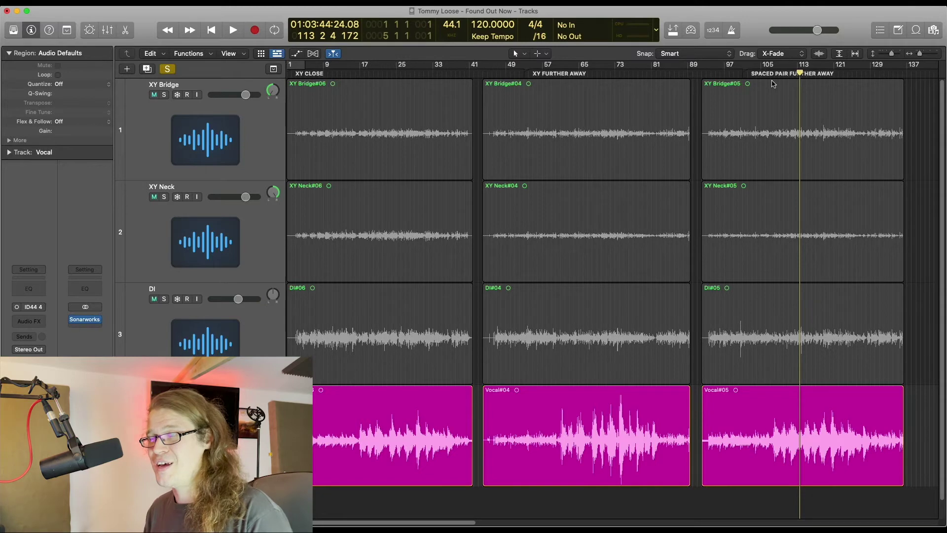
key("ctrl+m")
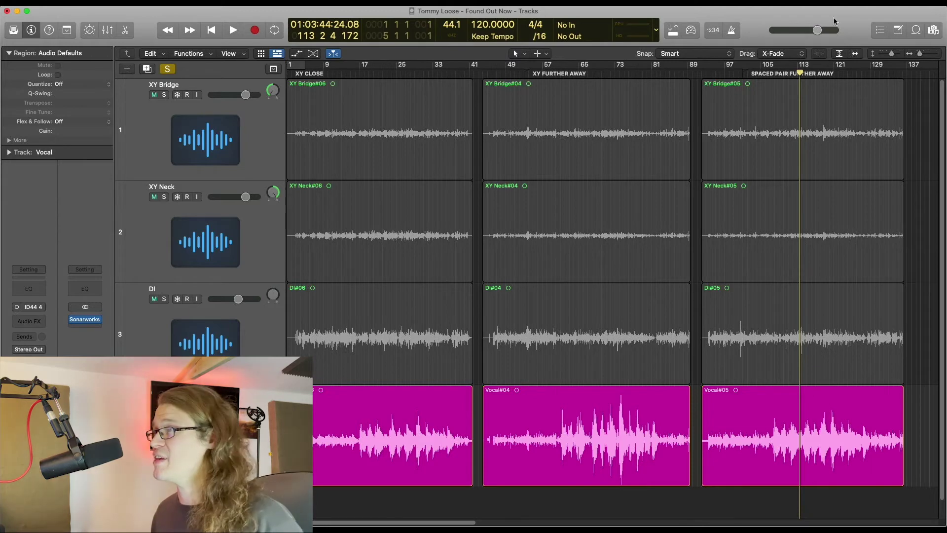
key("ctrl+m")
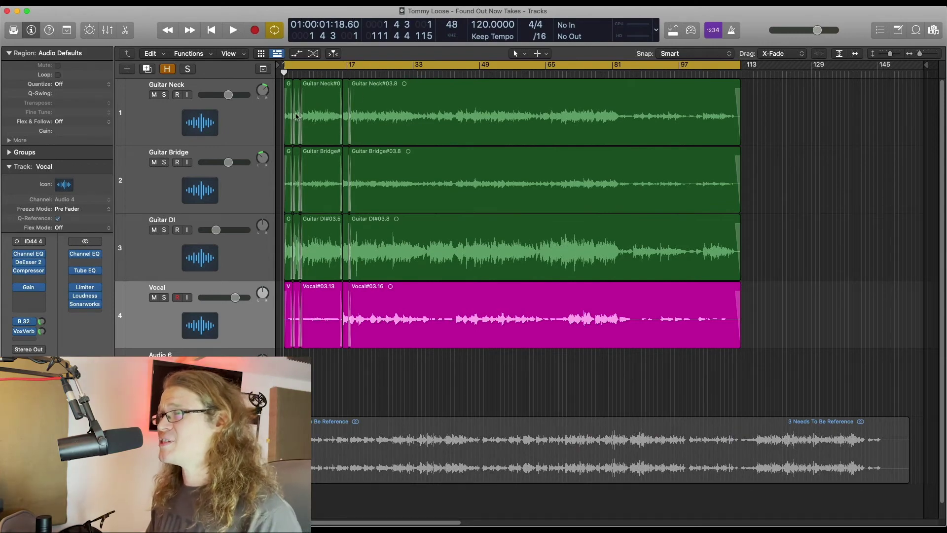
Step: Widen the Found Out Now Takes timeline, check the Guitar Neck pan, and solo Guitar Neck
key("super+Right")
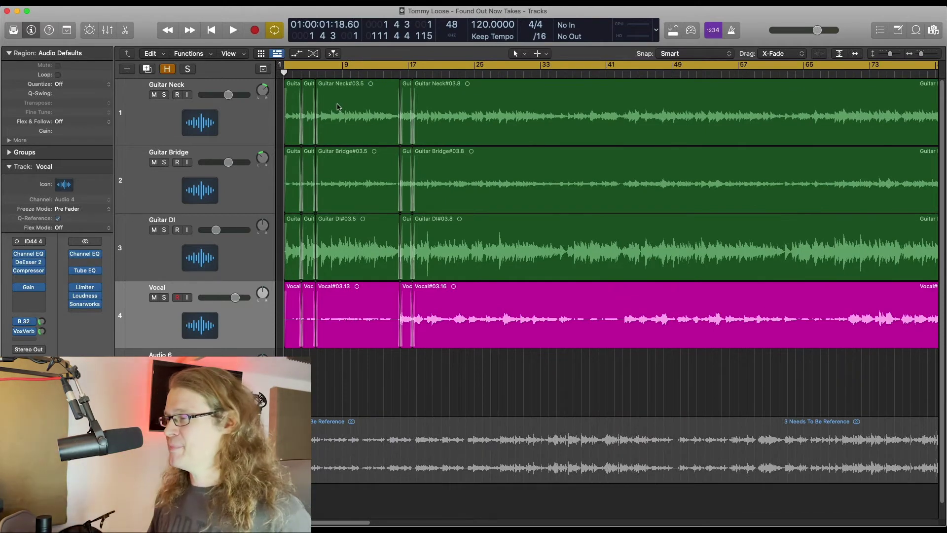
scroll(413, 203, "down", 2)
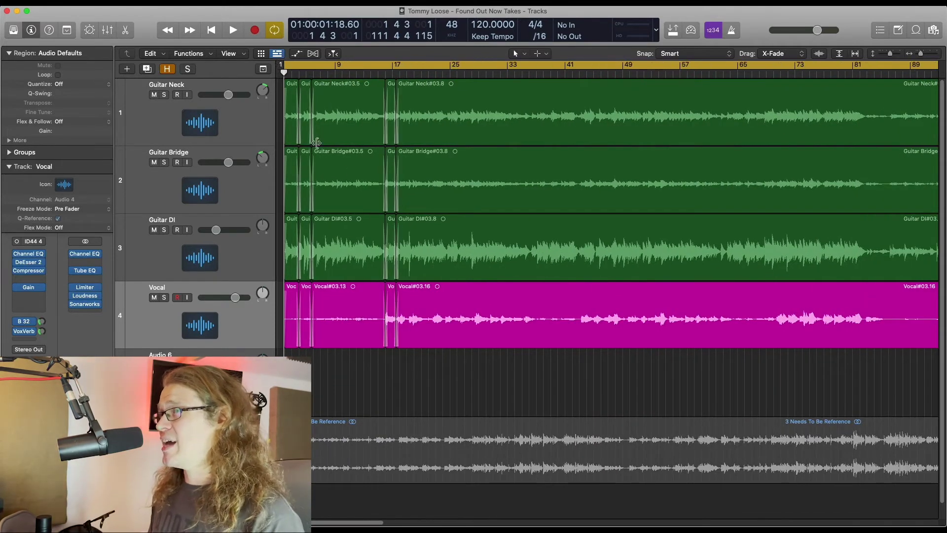
left_click(262, 92)
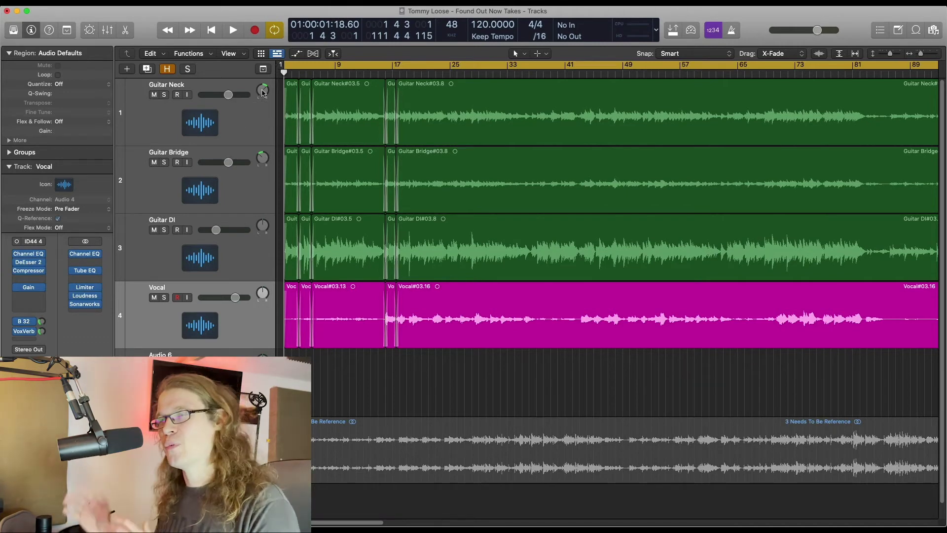
left_click(164, 95)
Step: Solo Guitar Bridge alongside Guitar Neck and play both from bar 11
left_click(164, 162)
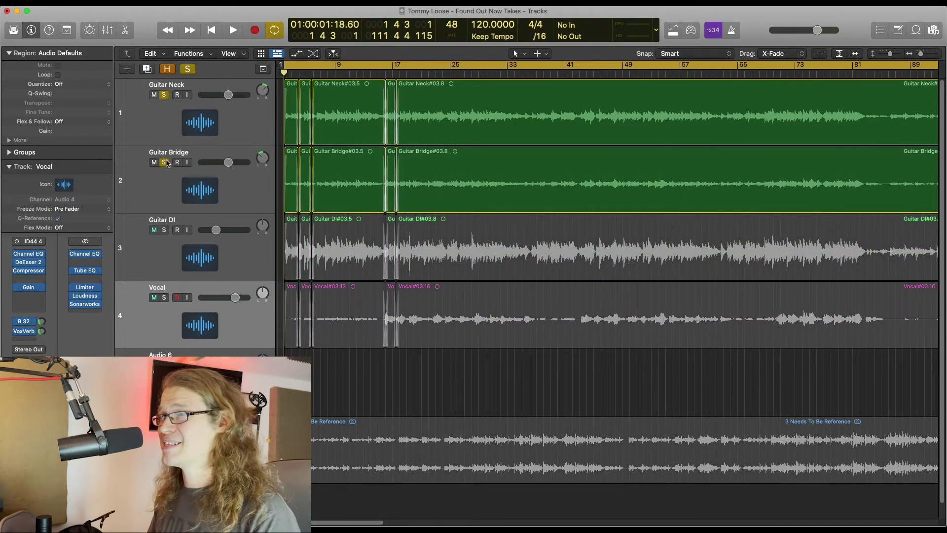
left_click(350, 73)
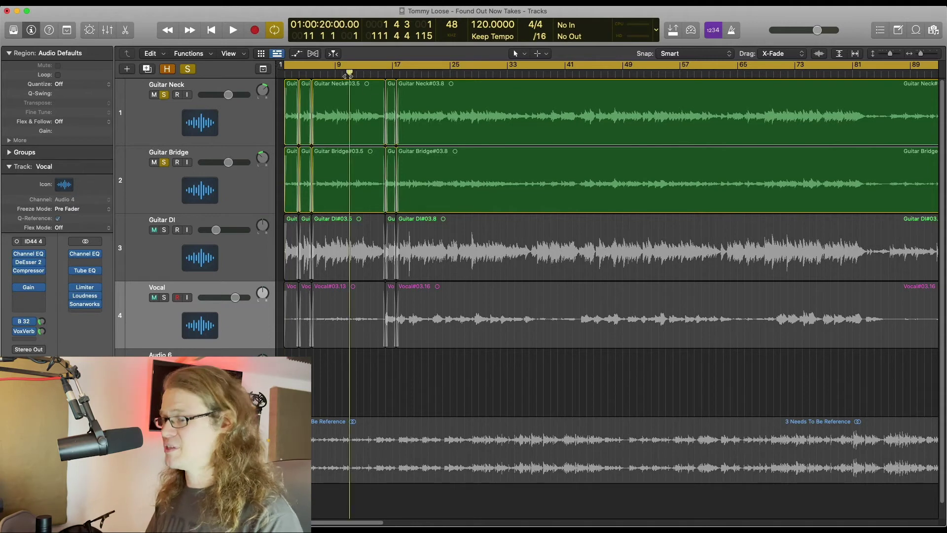
key("space")
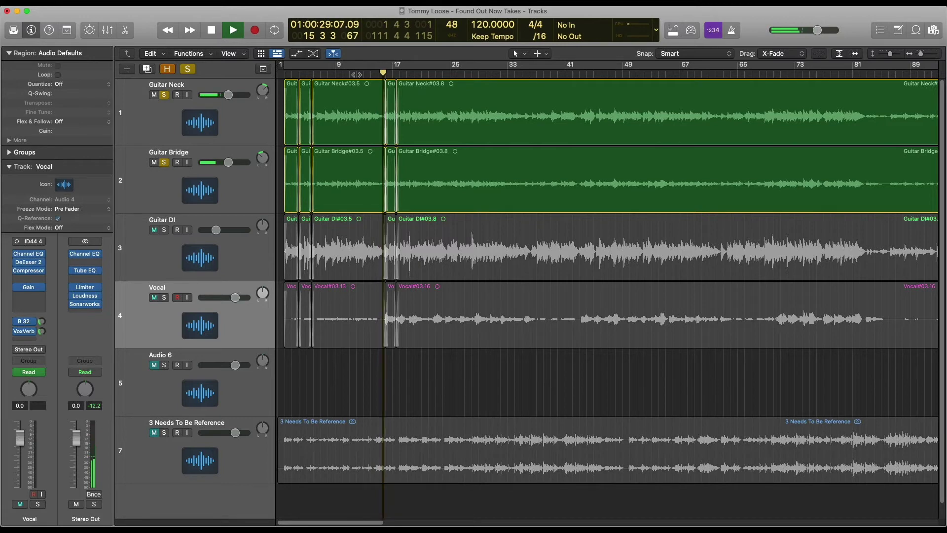
key("space")
Step: Unsolo both guitars, play the Vocal soloed, then unsolo it
left_click(164, 95)
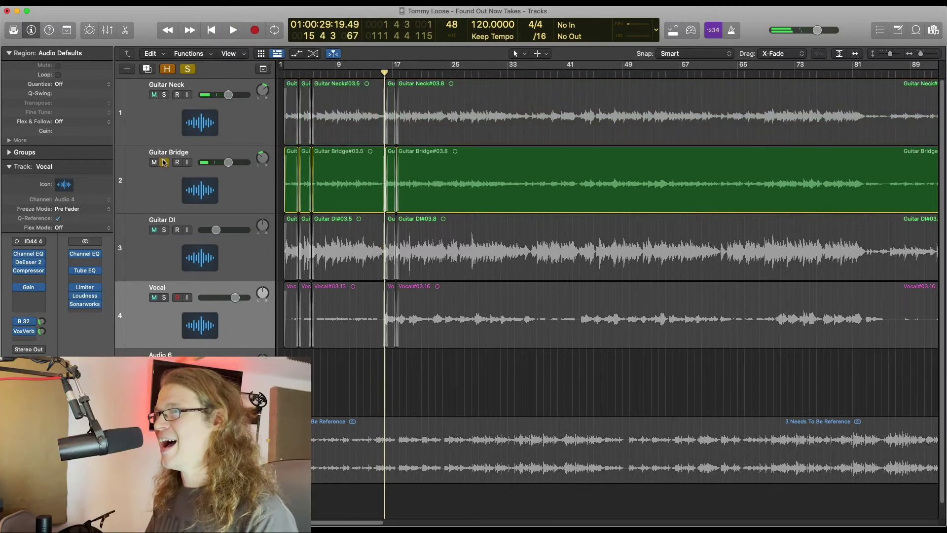
left_click(164, 163)
left_click(165, 298)
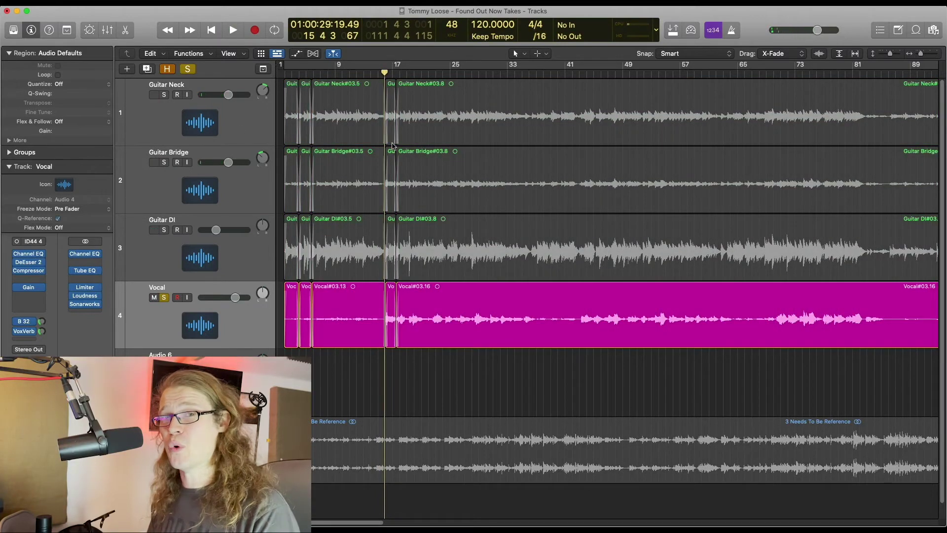
key("space")
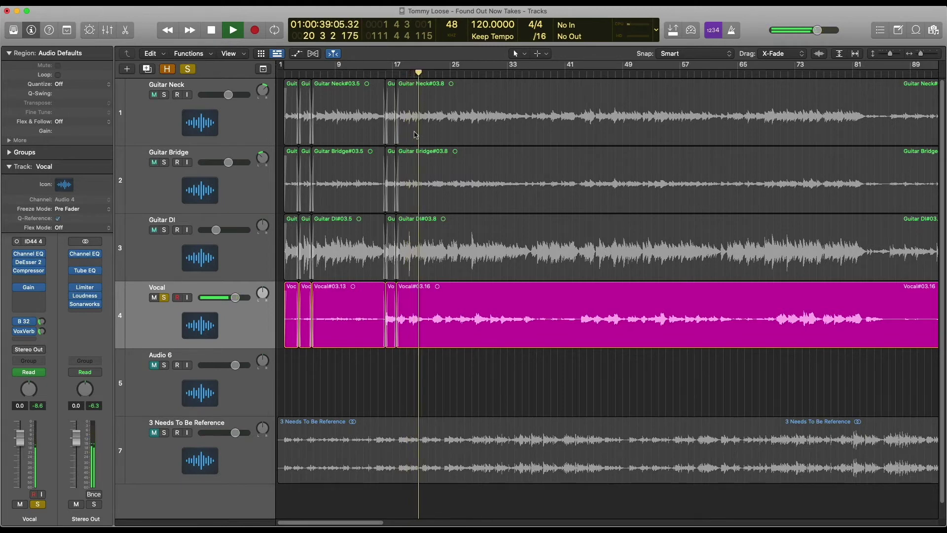
key("space")
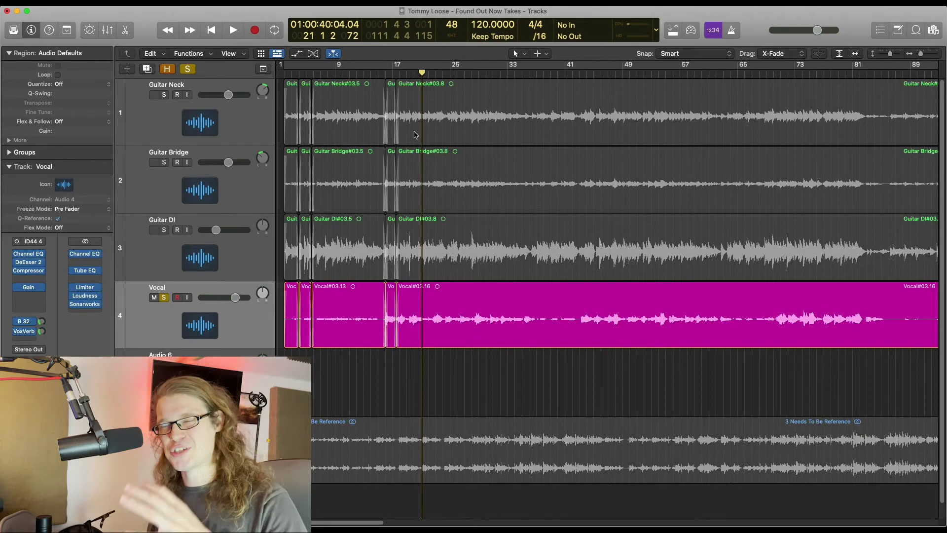
left_click(164, 298)
Step: Solo and select Guitar DI, then clear its solo and deselect its regions
left_click(164, 230)
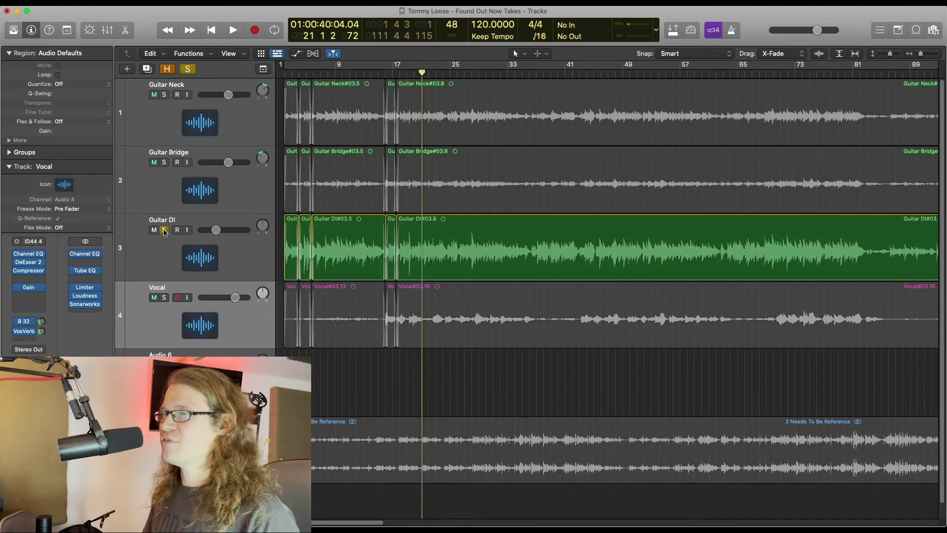
left_click(242, 257)
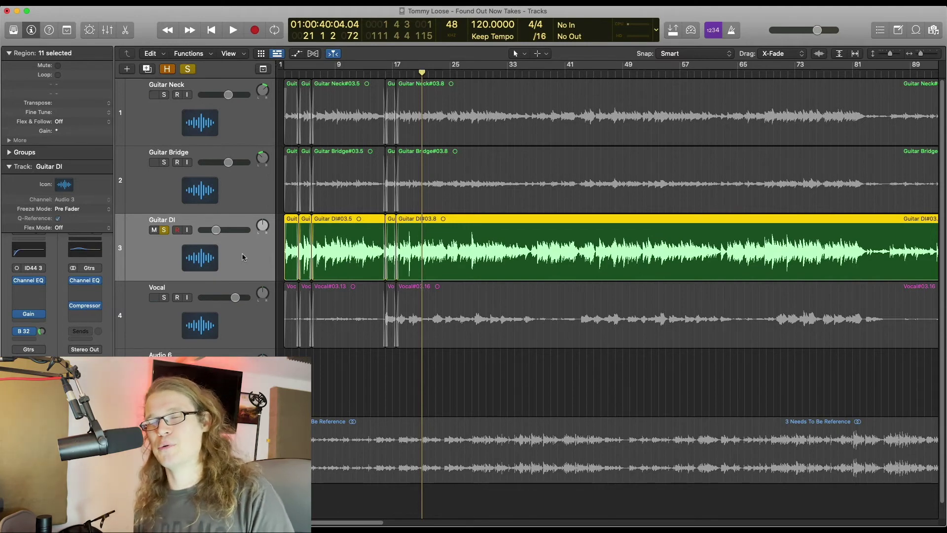
key("s")
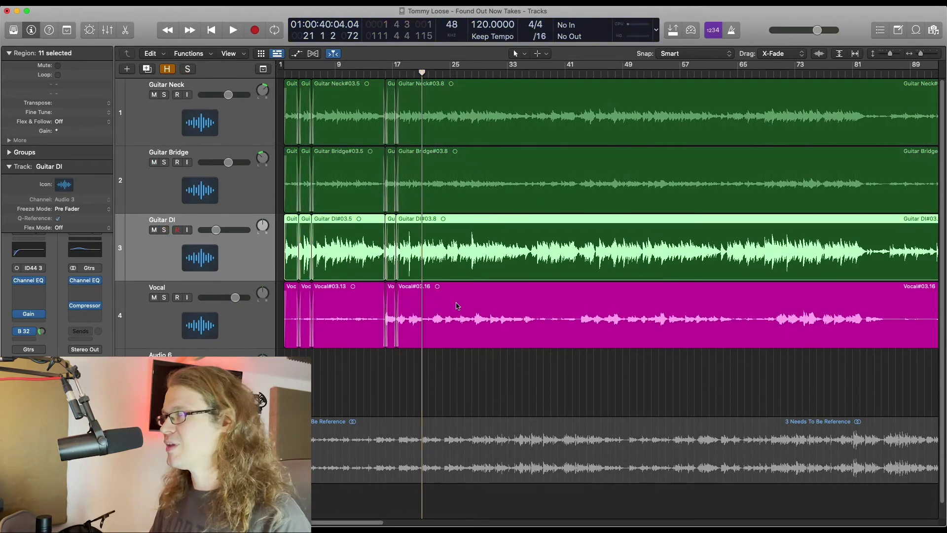
key("super+shift+a")
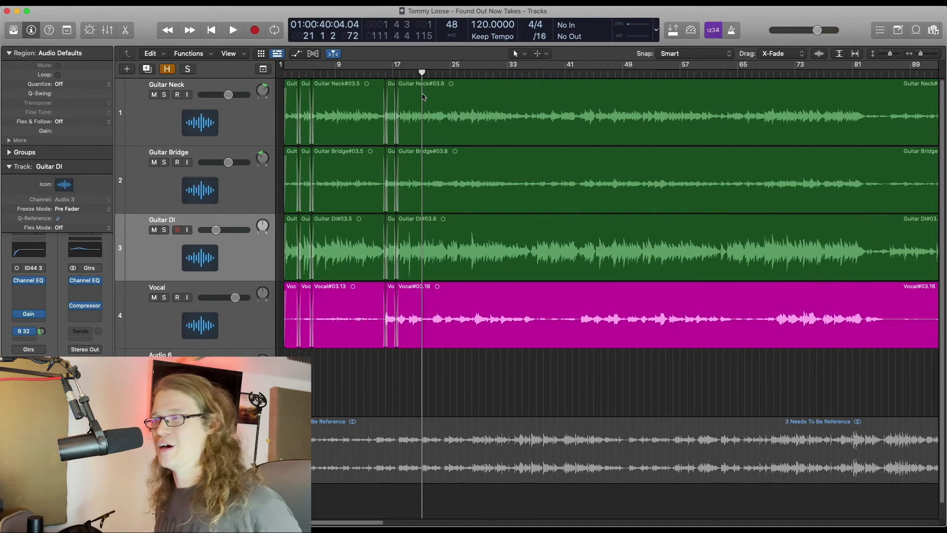
left_click(386, 73)
key("space")
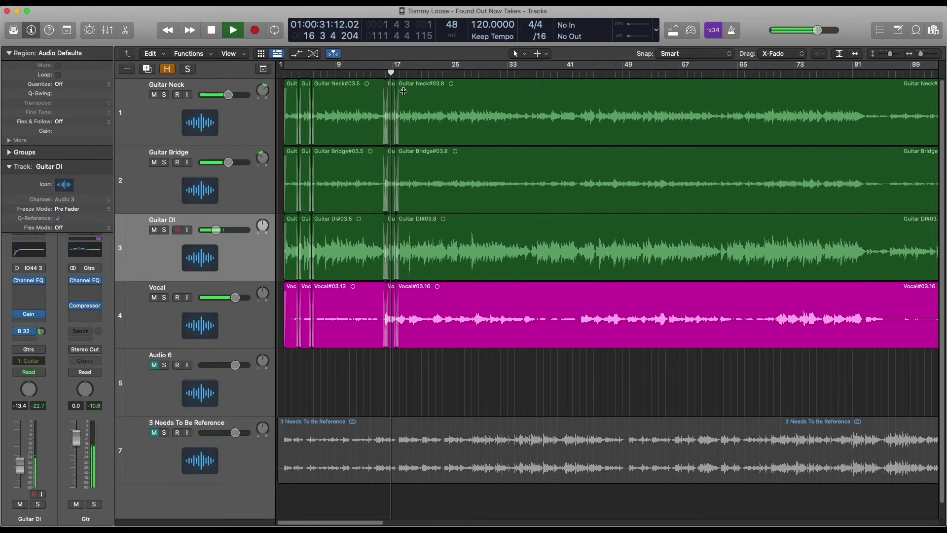